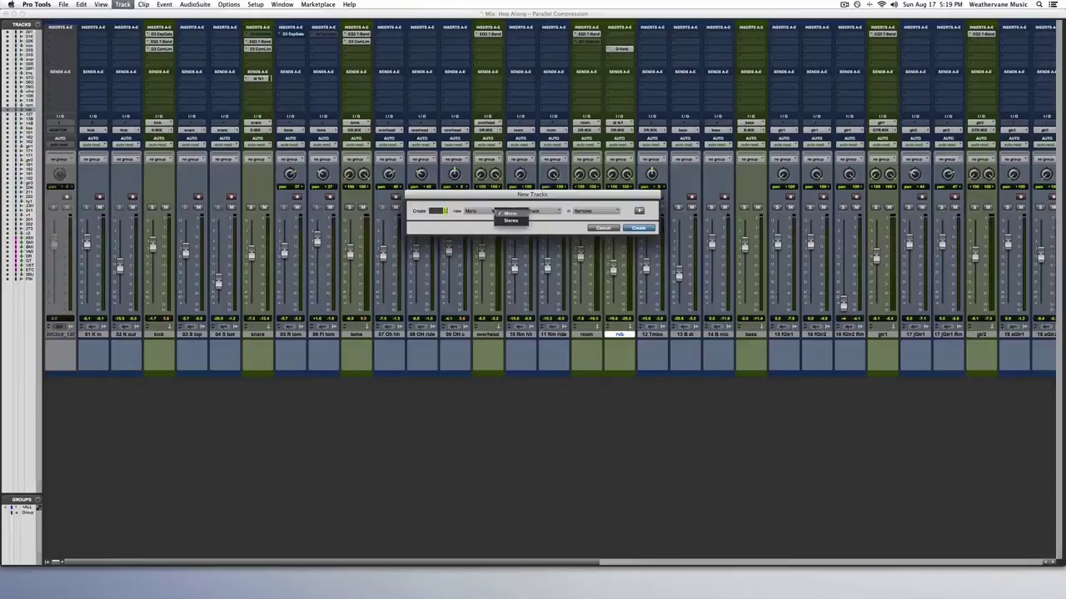
# Step: Create a new stereo Aux Input track and name it 'dr pll'
pyautogui.click(510, 220)
pyautogui.click(533, 212)
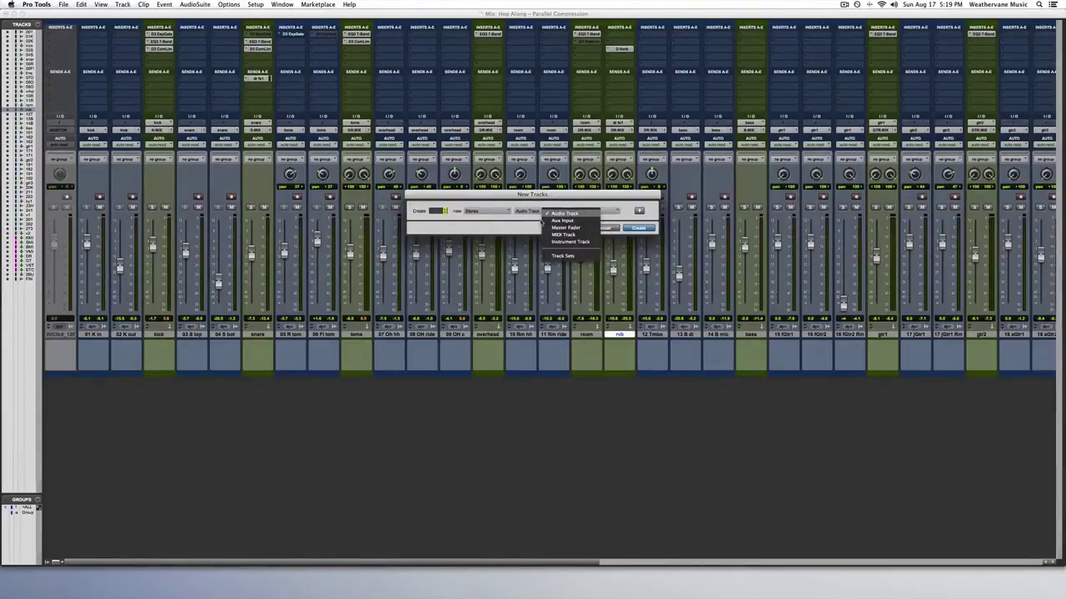
pyautogui.click(547, 220)
pyautogui.click(638, 229)
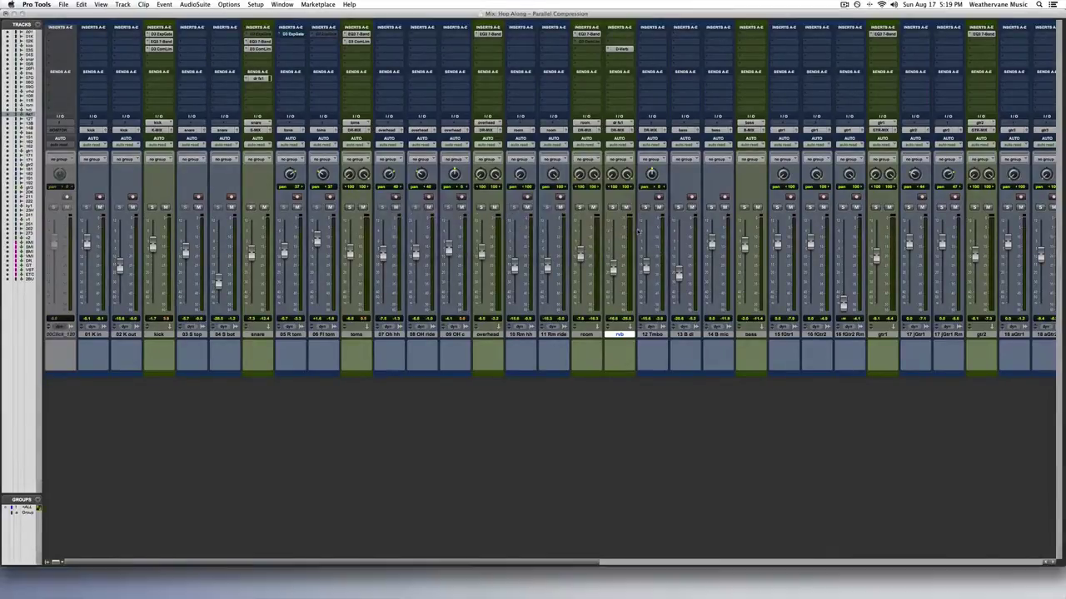
pyautogui.doubleClick(651, 334)
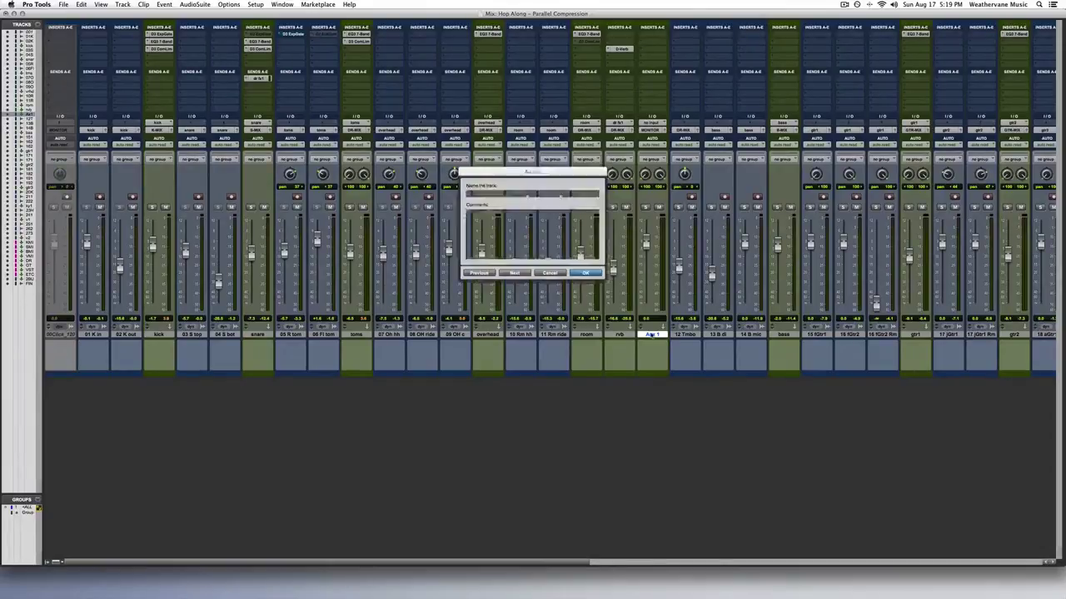
pyautogui.write('dr pl')
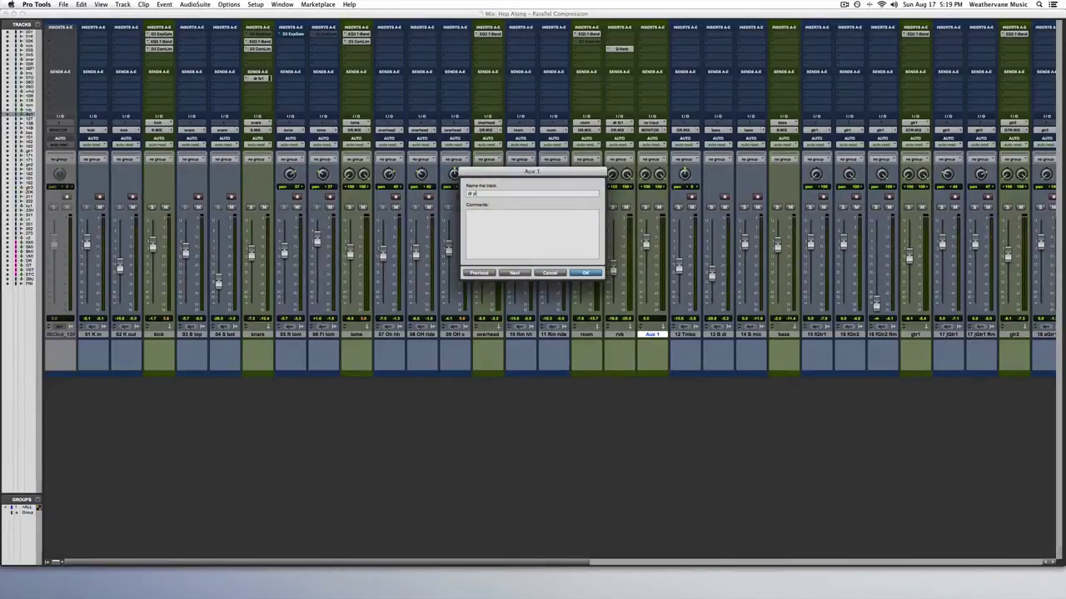
pyautogui.write('l')
pyautogui.press('Return')
# Step: Set dr pll's input to the dr pll stem bus and its output to DR-MIX
pyautogui.click(651, 122)
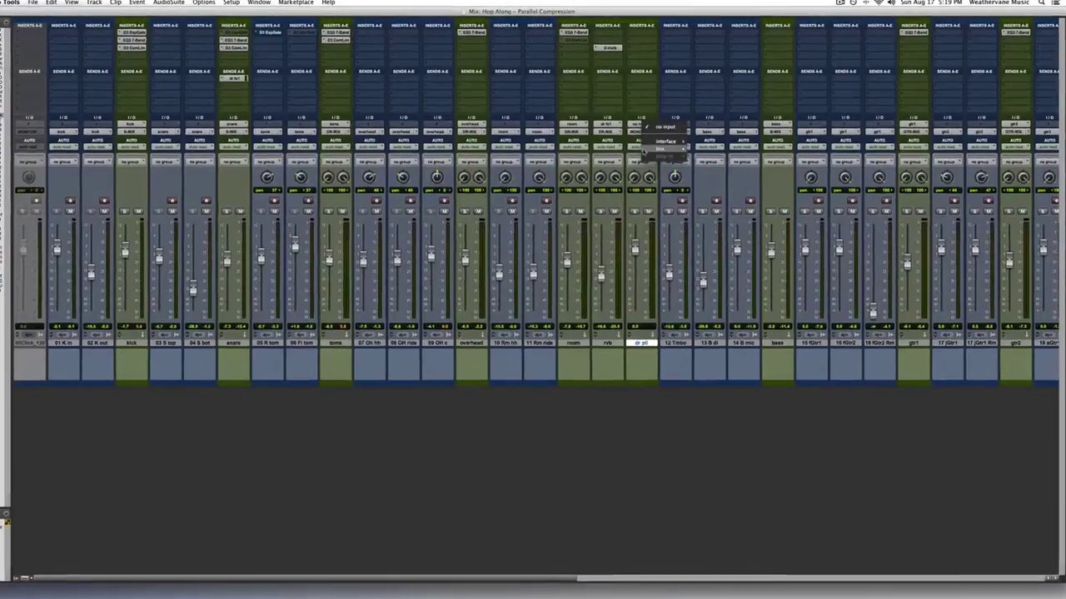
pyautogui.moveTo(659, 148)
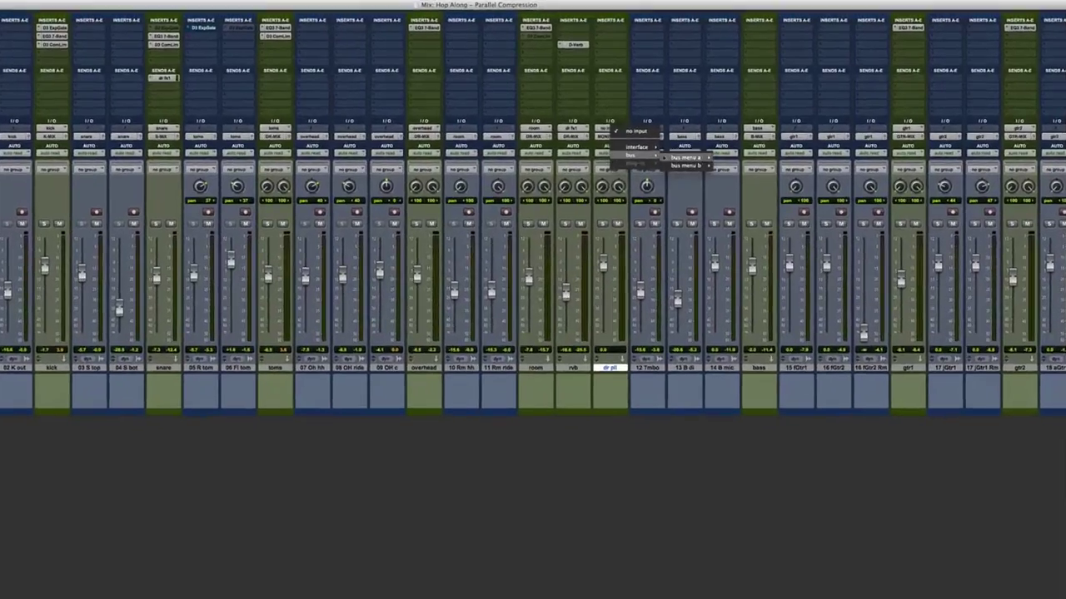
pyautogui.moveTo(710, 151)
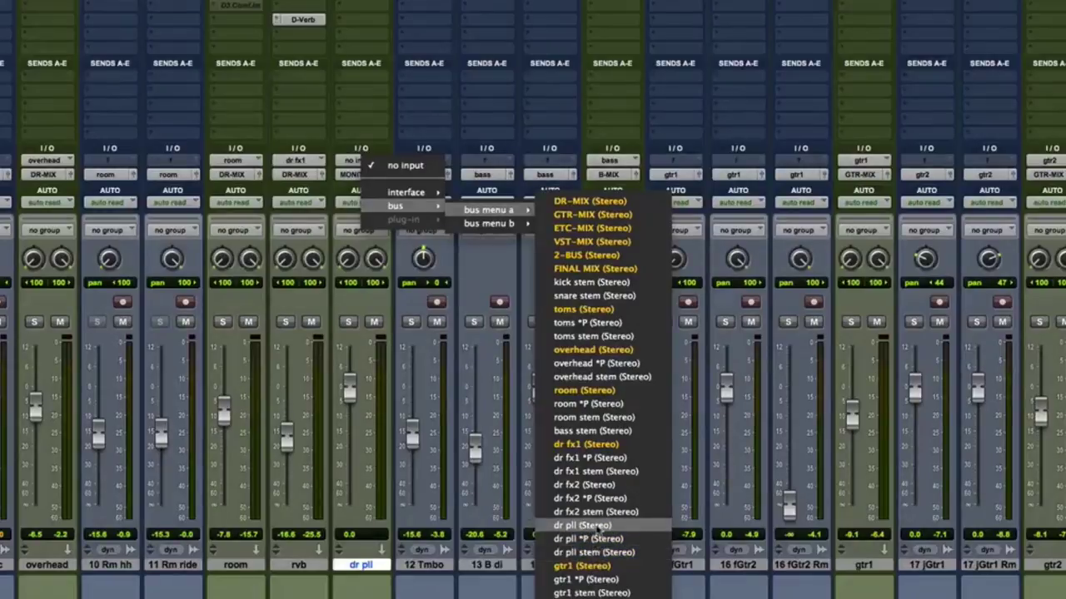
pyautogui.click(596, 553)
pyautogui.click(348, 175)
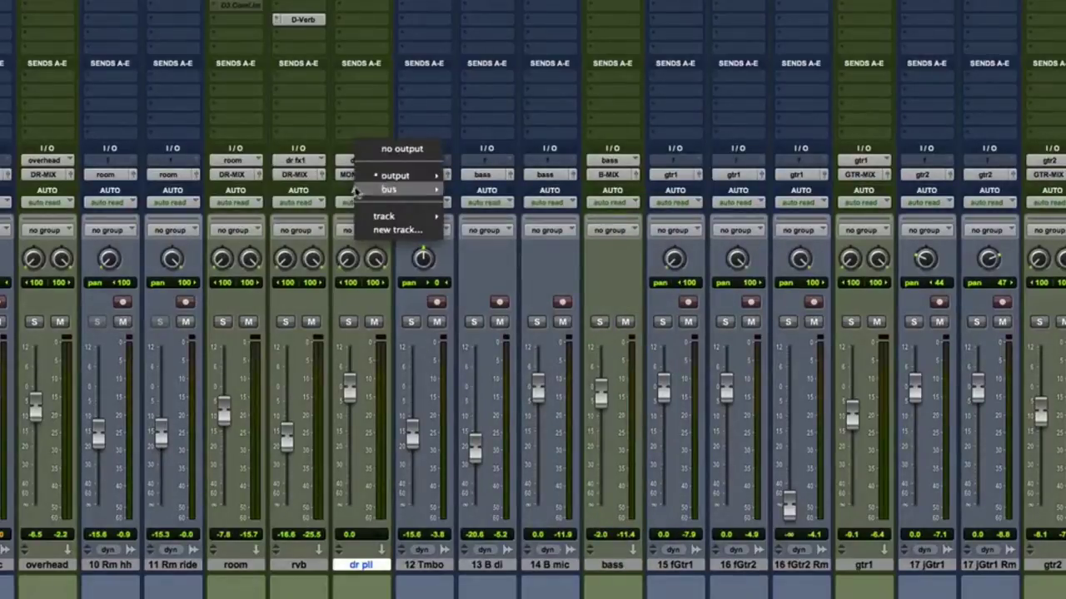
pyautogui.moveTo(384, 189)
pyautogui.moveTo(532, 193)
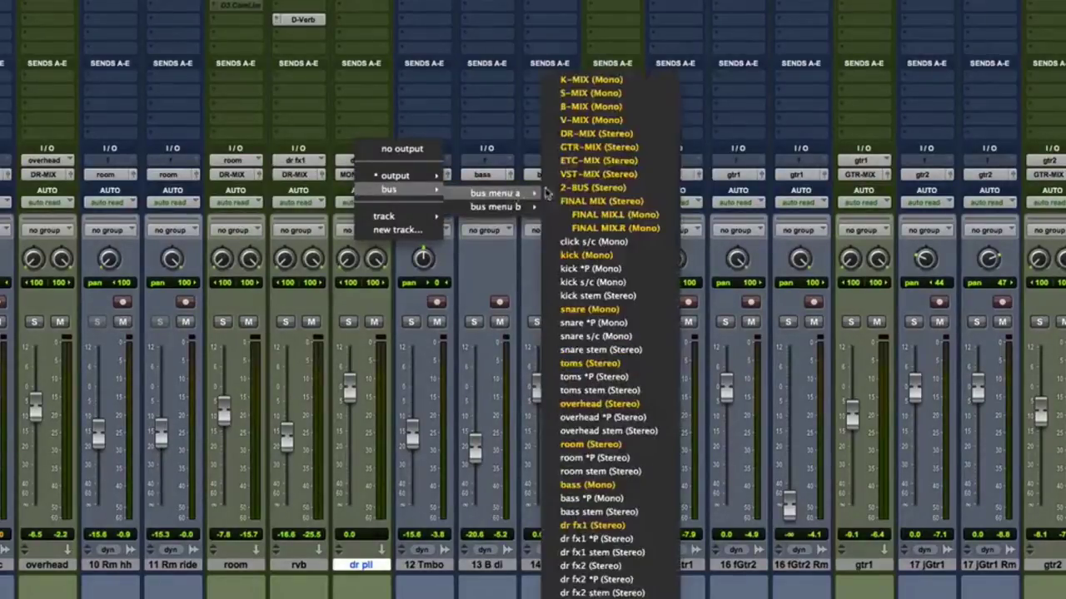
pyautogui.click(581, 135)
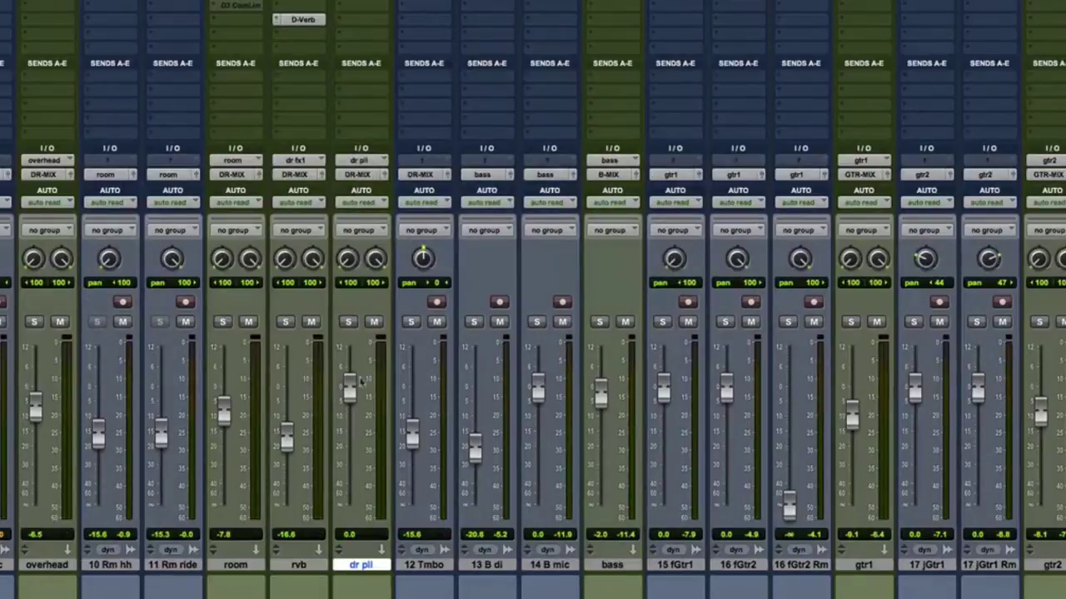
# Step: Insert a Dyn3 Compressor/Limiter on the dr pll track
pyautogui.click(364, 4)
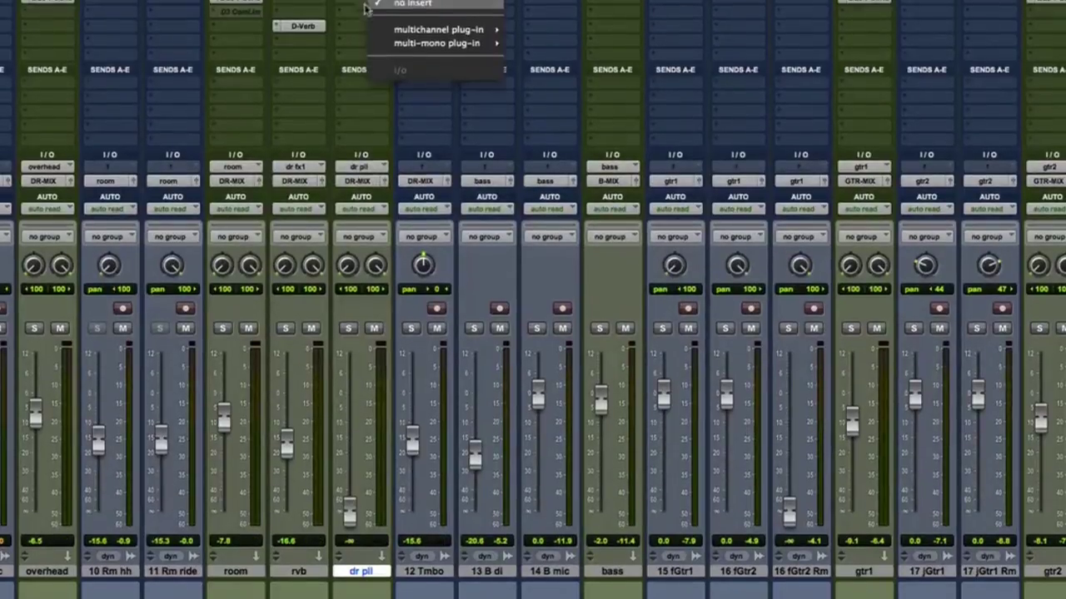
pyautogui.moveTo(439, 24)
pyautogui.moveTo(551, 41)
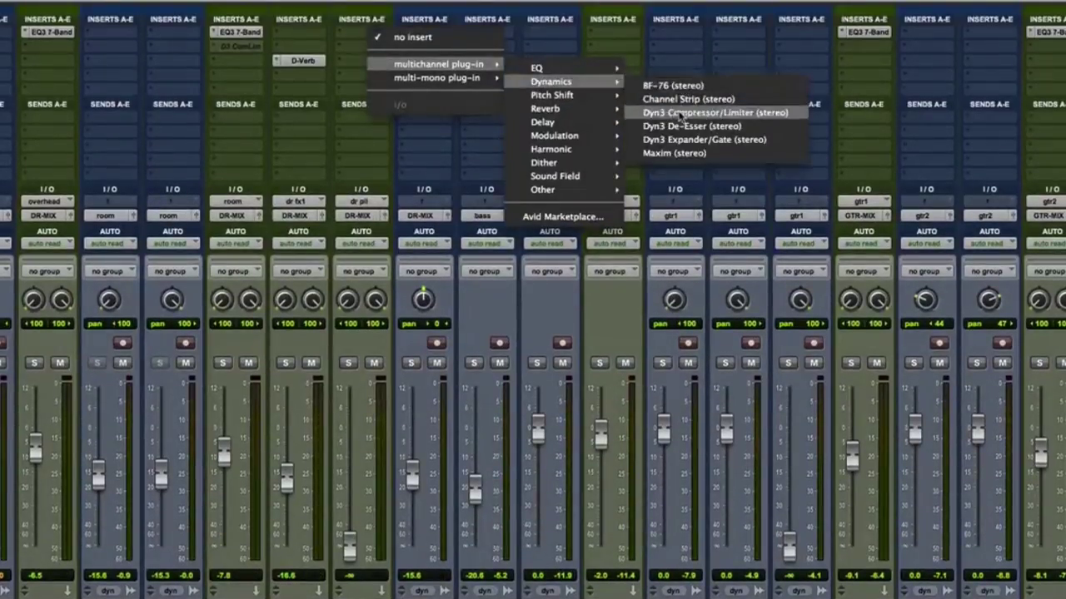
pyautogui.click(676, 112)
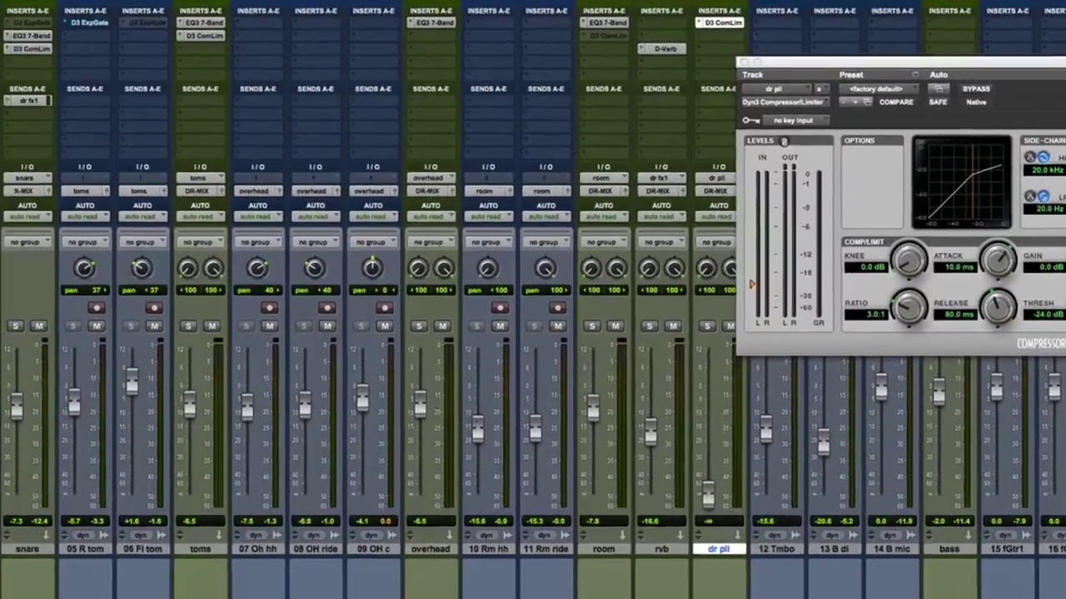
# Step: Add a pre-fader send from the kick track to the dr pll bus at 0 dB
pyautogui.click(108, 93)
pyautogui.moveTo(200, 155)
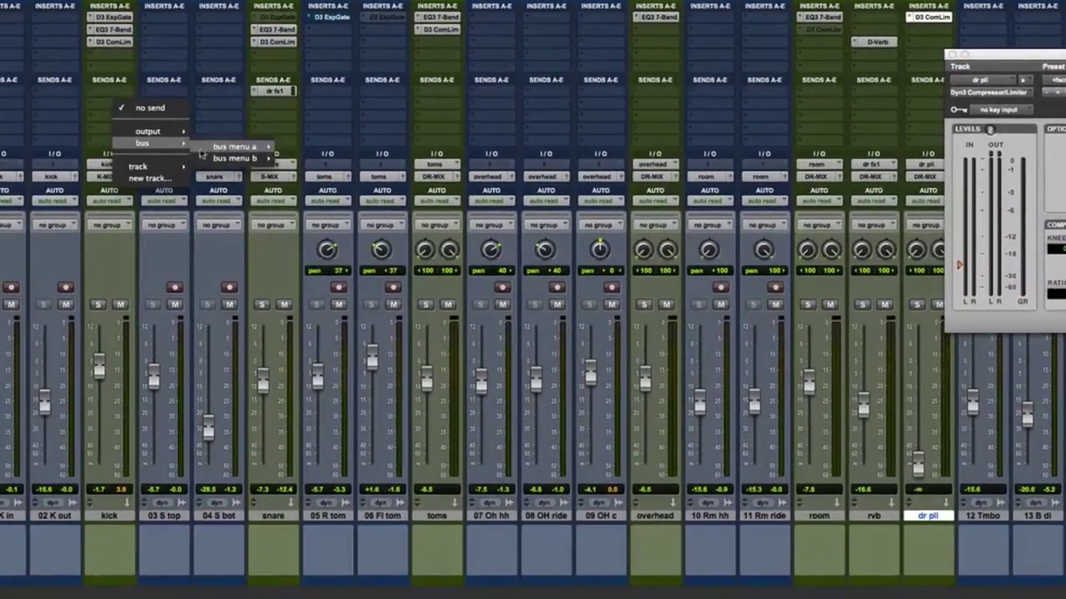
pyautogui.moveTo(241, 147)
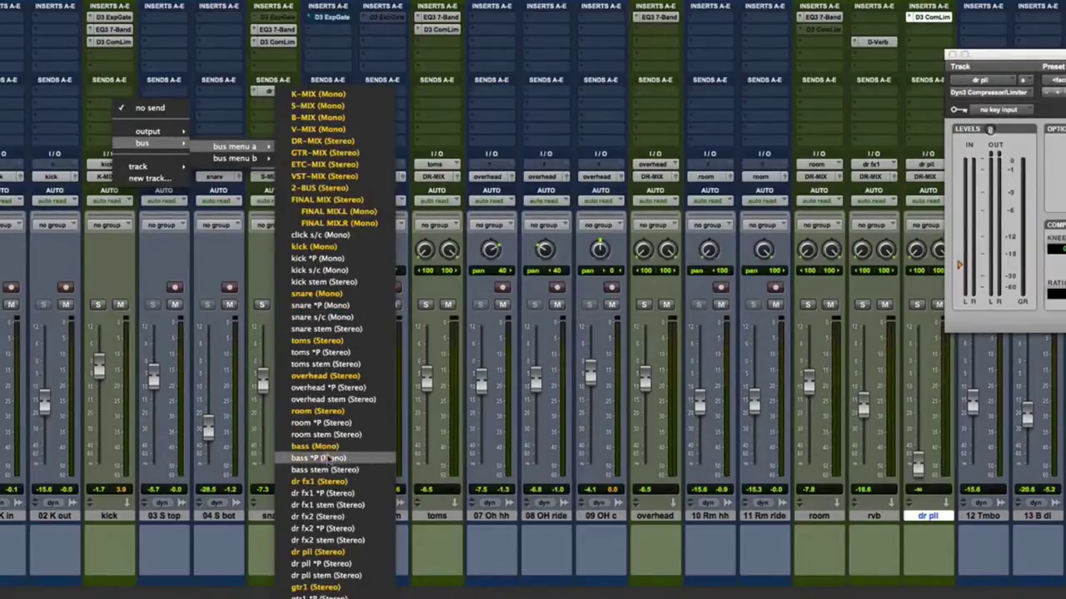
pyautogui.click(316, 553)
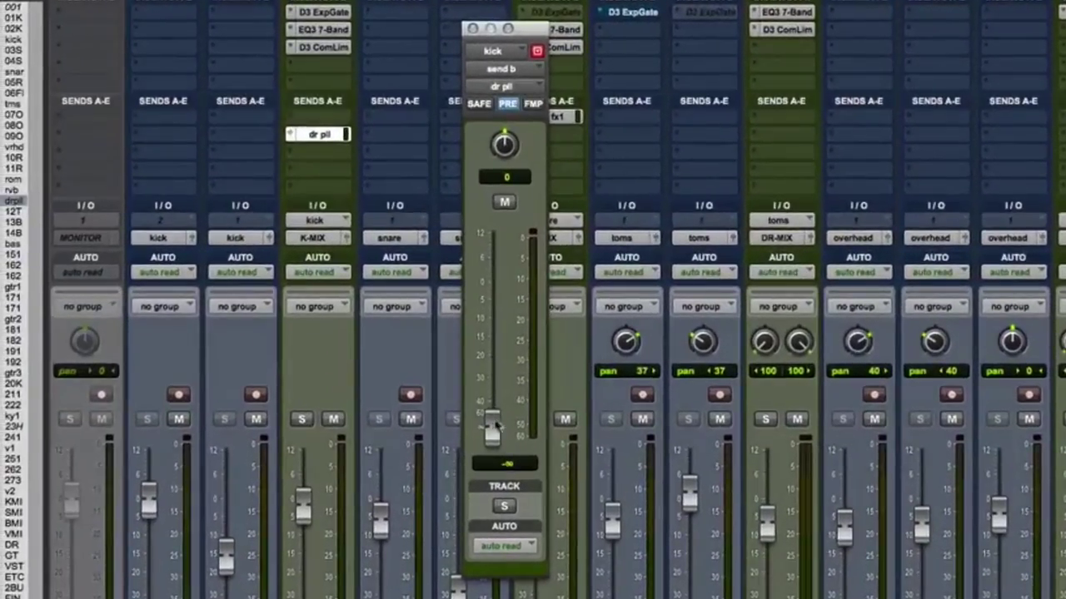
pyautogui.keyDown('alt'); pyautogui.click(493, 426); pyautogui.keyUp('alt')
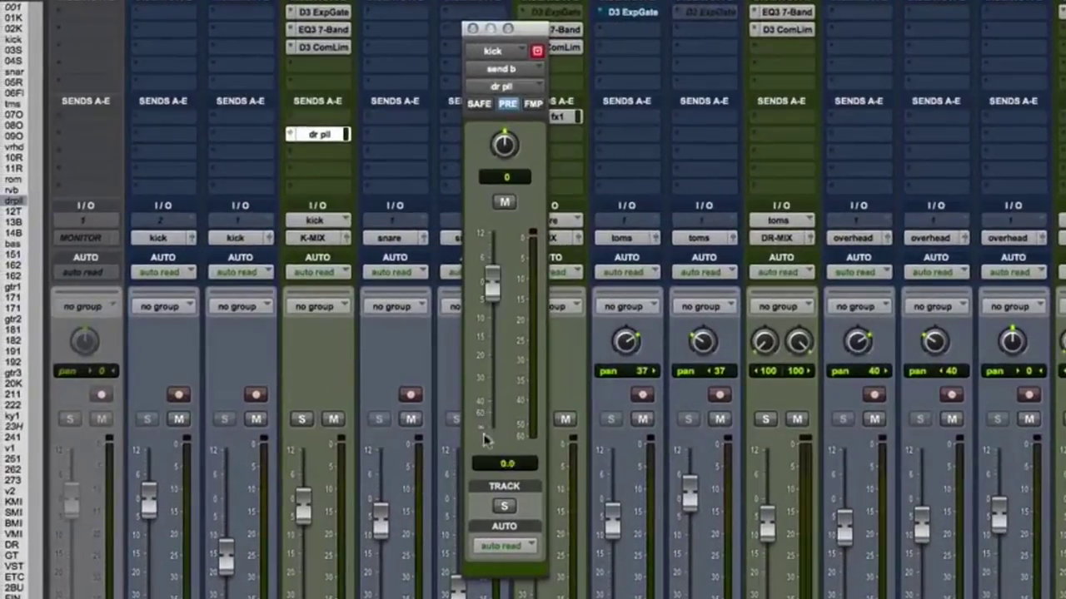
pyautogui.click(472, 29)
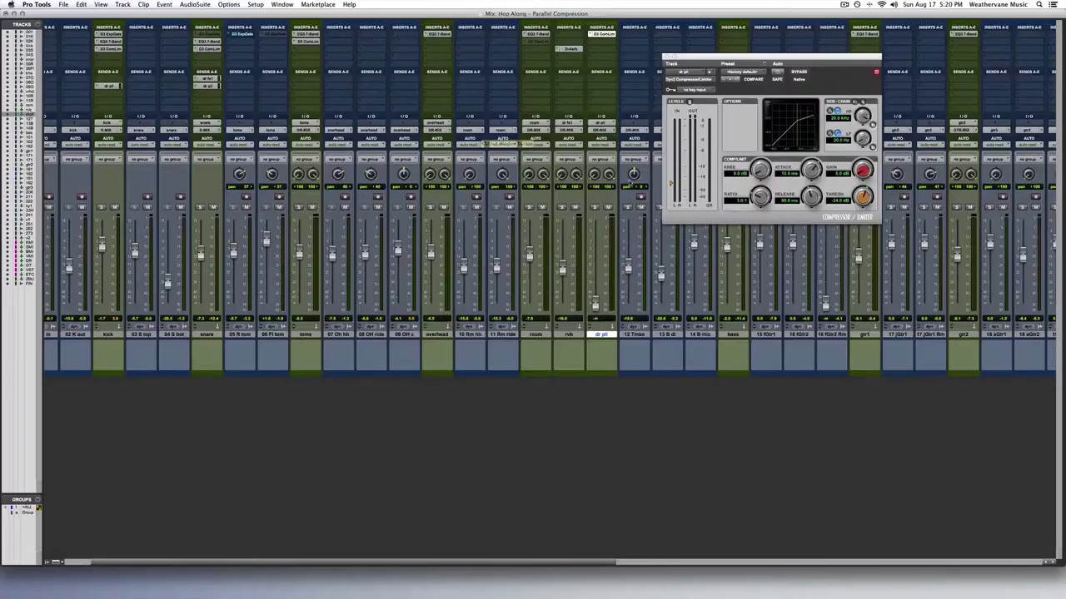
# Step: While the mix plays, shorten the Dyn3 timing and drop its threshold to -33.3 dB
pyautogui.press('space')
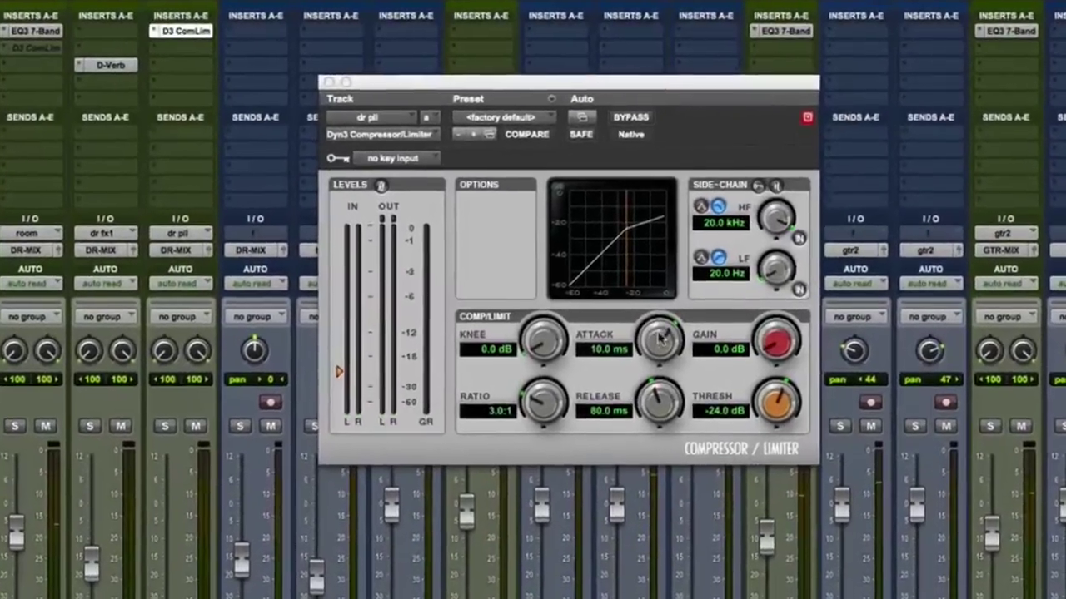
pyautogui.moveTo(667, 310); pyautogui.dragTo(666, 320)
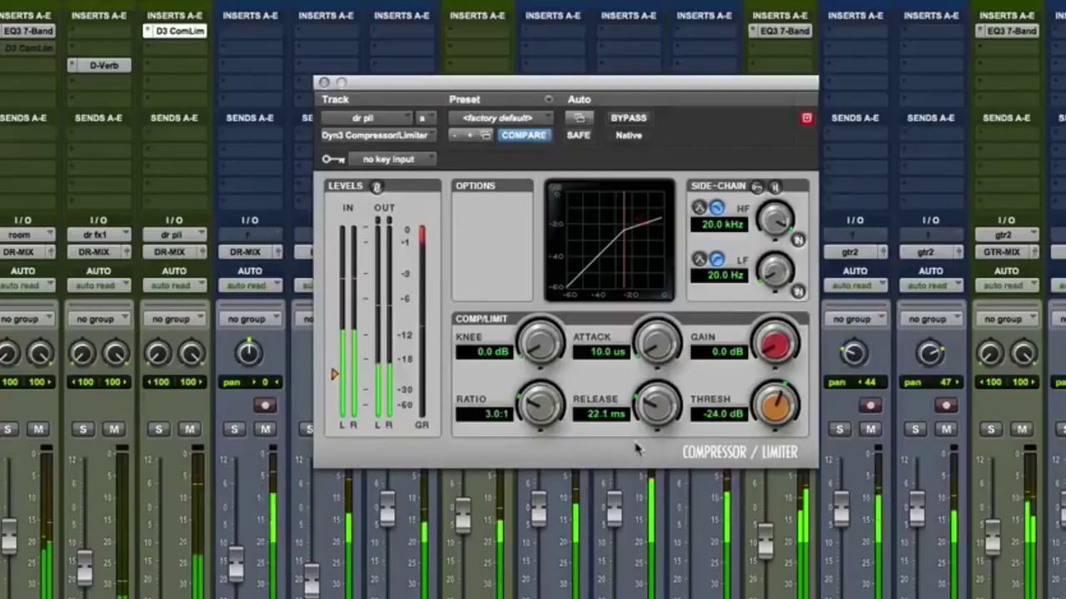
pyautogui.moveTo(772, 403); pyautogui.dragTo(735, 448)
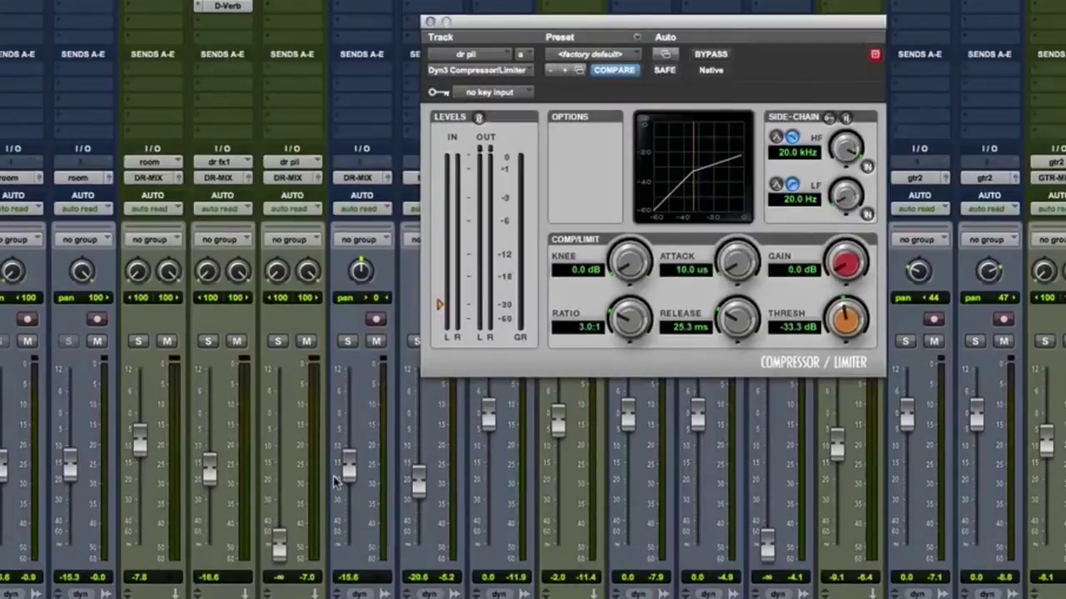
# Step: Scroll to the dr pll strip and raise its fader from -∞ to about -5.2 dB
pyautogui.hscroll(-1, 321, 504)
pyautogui.moveTo(301, 551); pyautogui.dragTo(300, 430)
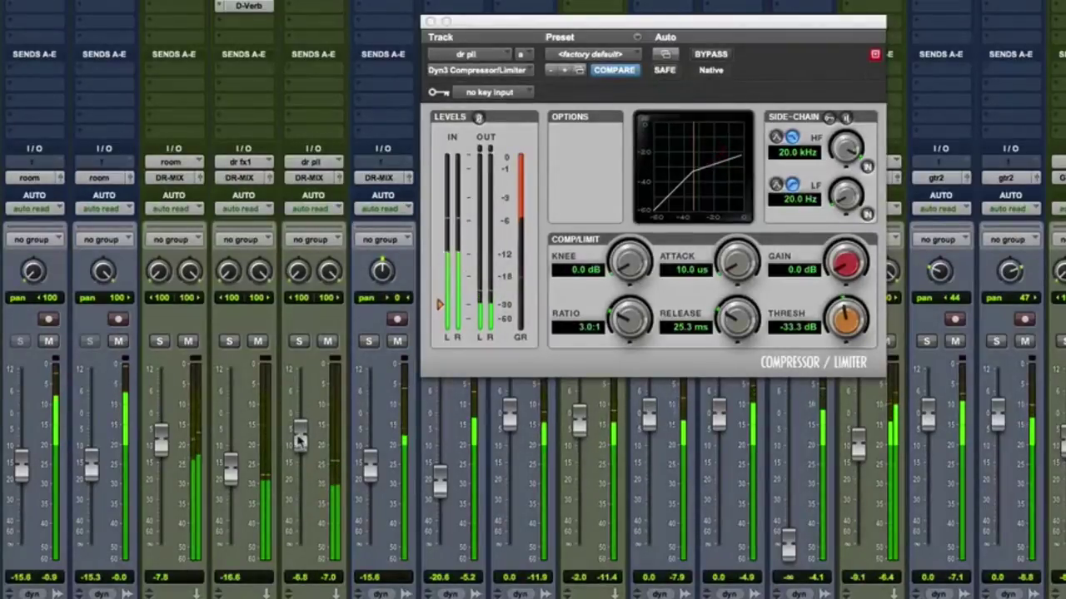
pyautogui.moveTo(298, 442); pyautogui.dragTo(300, 438)
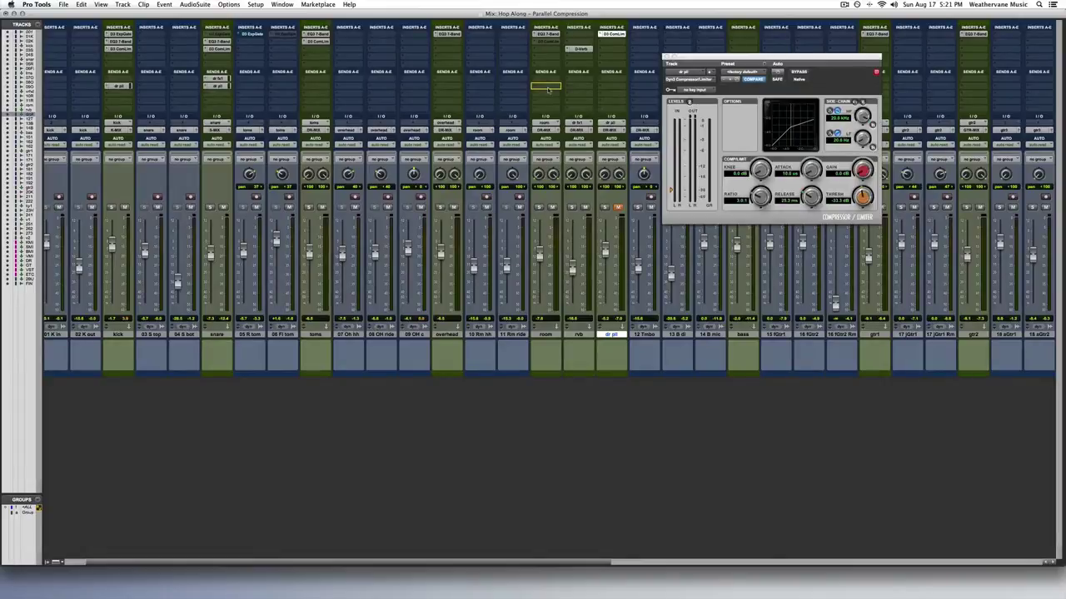
# Step: Play the mix, solo dr pll, nudge its fader up, then unsolo it
pyautogui.press('space')
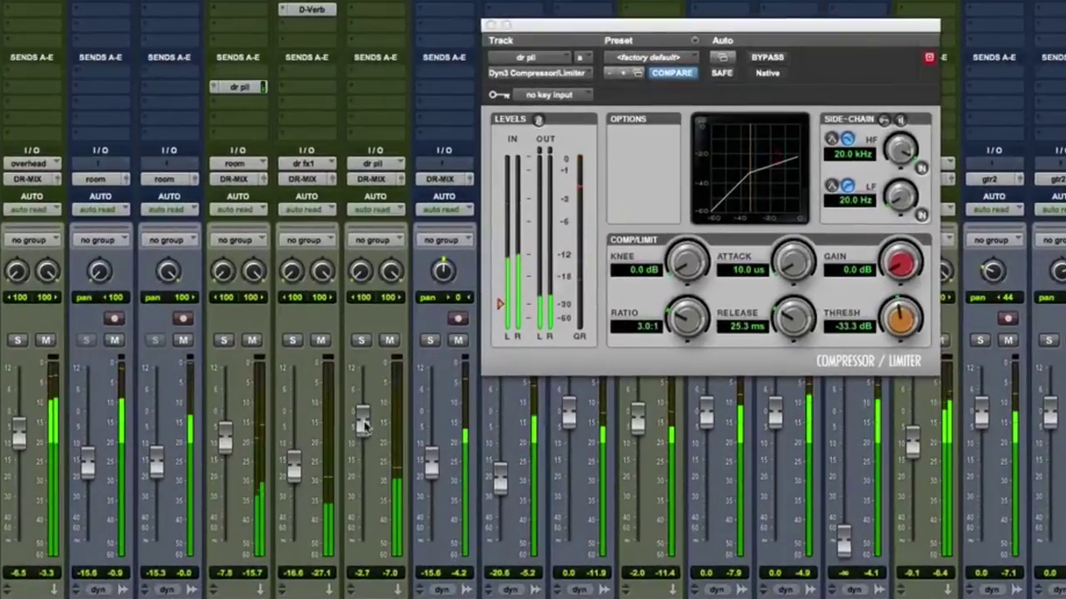
pyautogui.click(362, 341)
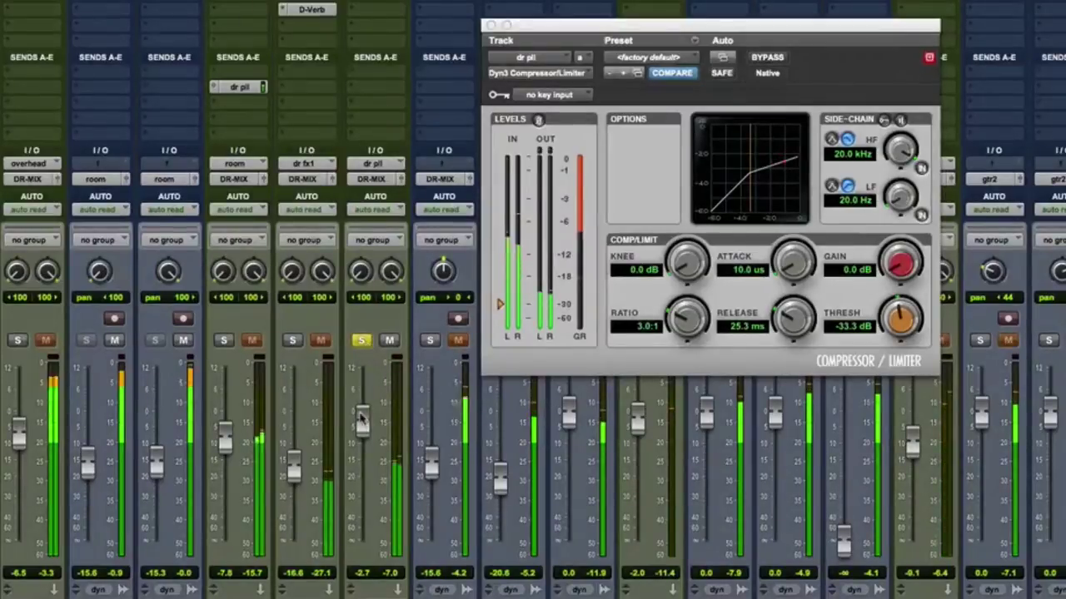
pyautogui.moveTo(362, 420)
pyautogui.mouseDown()
pyautogui.moveTo(361, 398)
pyautogui.moveTo(361, 415)
pyautogui.mouseUp()
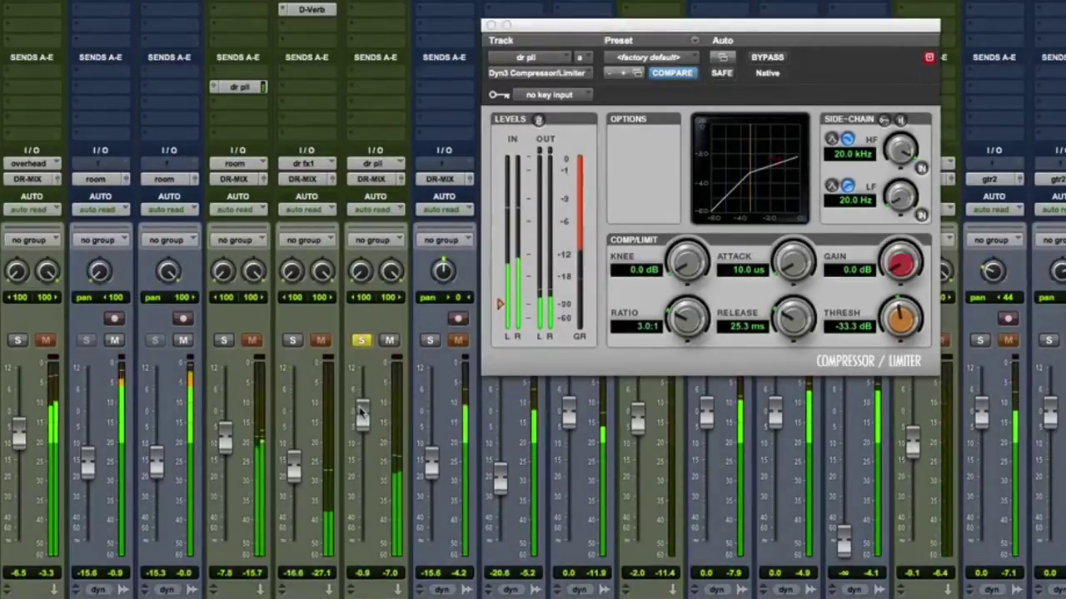
pyautogui.click(361, 341)
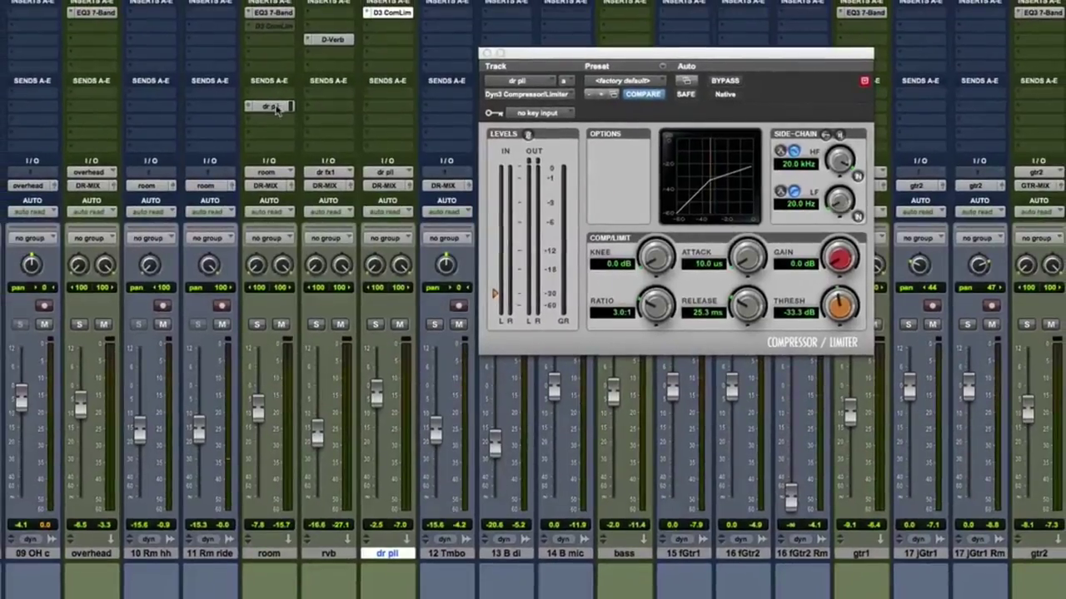
# Step: Move the dr pll send from room to overhead and push dr pll to about +2.1 dB during playback
pyautogui.moveTo(277, 110); pyautogui.dragTo(105, 110)
pyautogui.press('space')
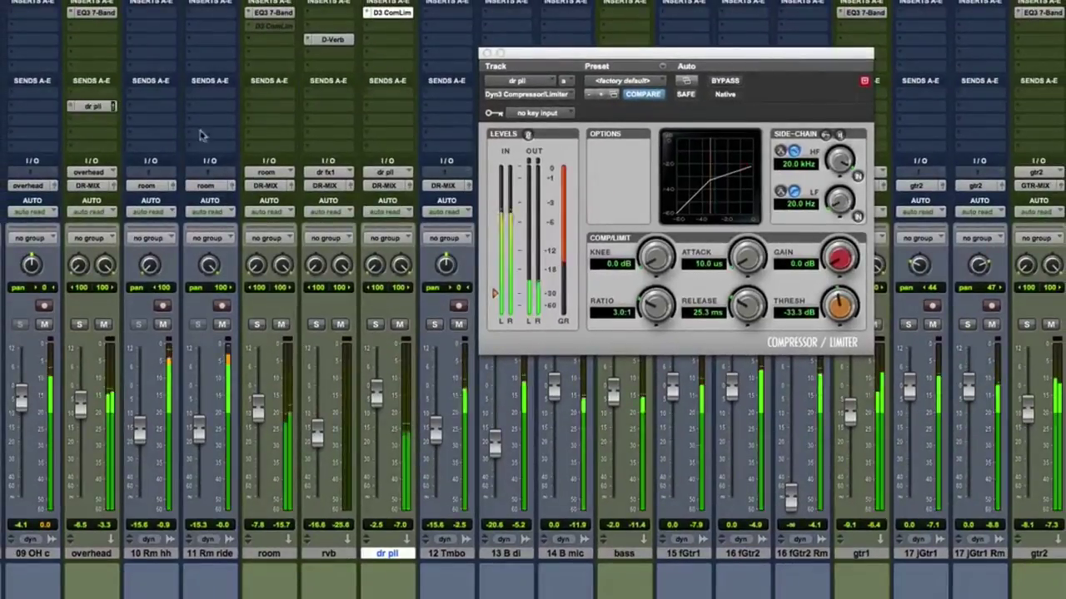
pyautogui.moveTo(376, 396); pyautogui.dragTo(379, 390)
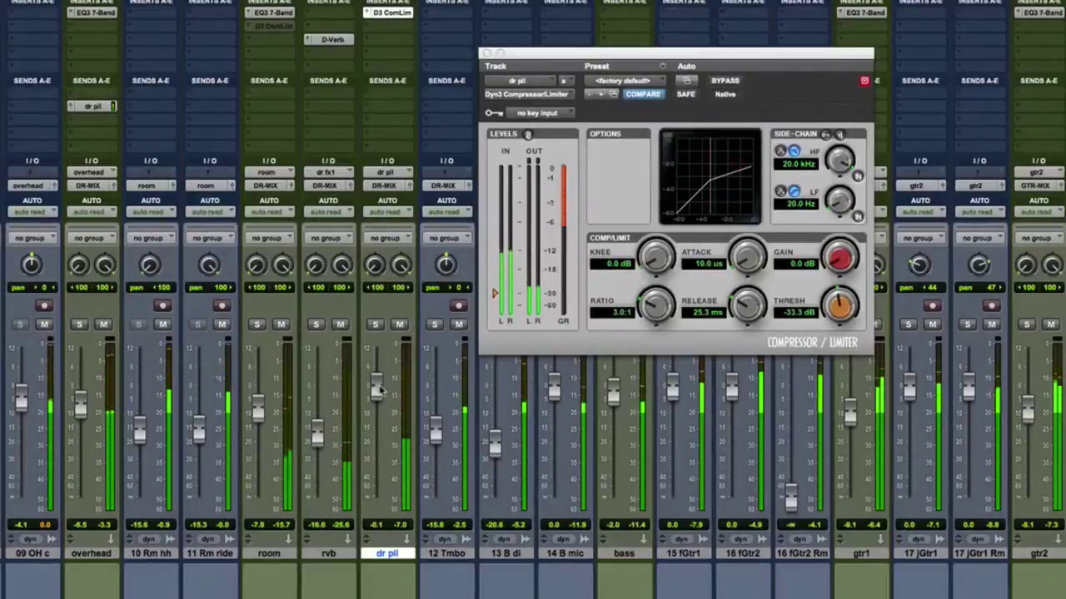
pyautogui.moveTo(380, 392); pyautogui.dragTo(379, 381)
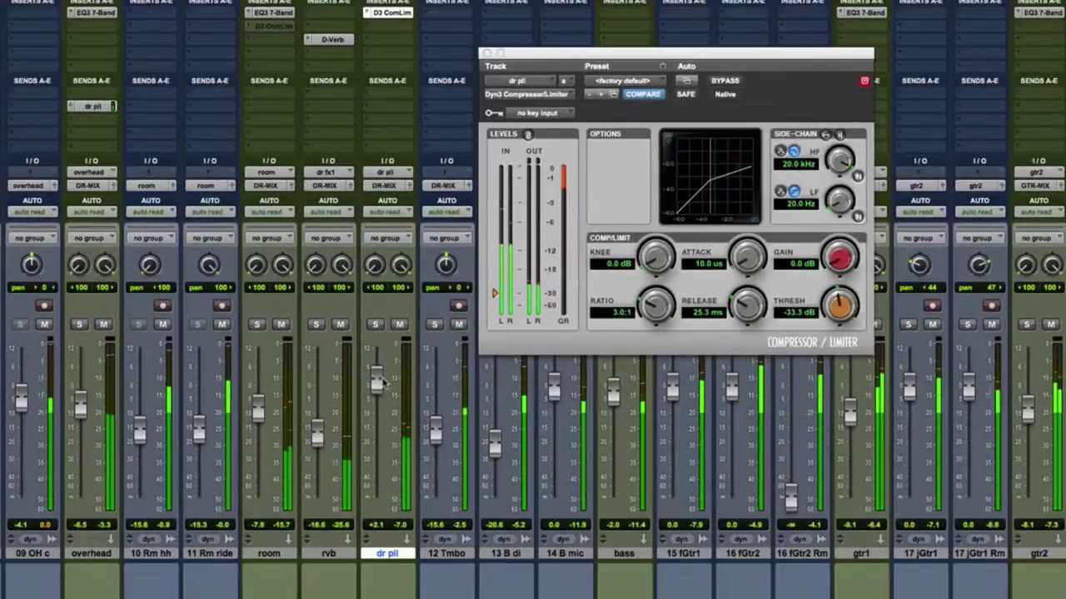
pyautogui.press('space')
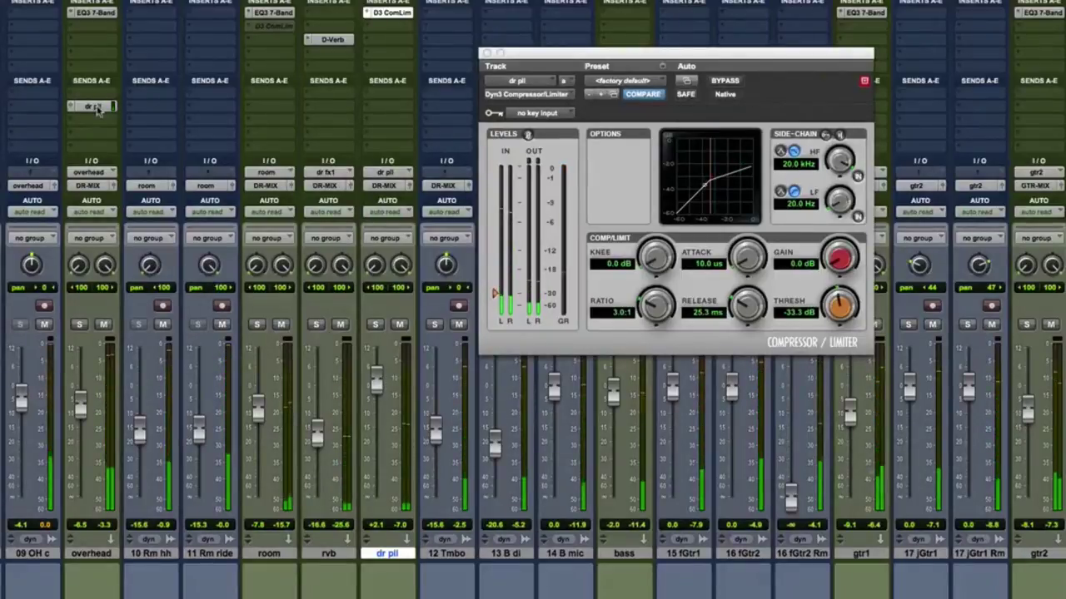
# Step: Move the dr pll send from overhead to rvb and audition dr pll soloed, raising it to +3.6 dB
pyautogui.click(93, 107)
pyautogui.moveTo(95, 111); pyautogui.dragTo(333, 111)
pyautogui.click(375, 325)
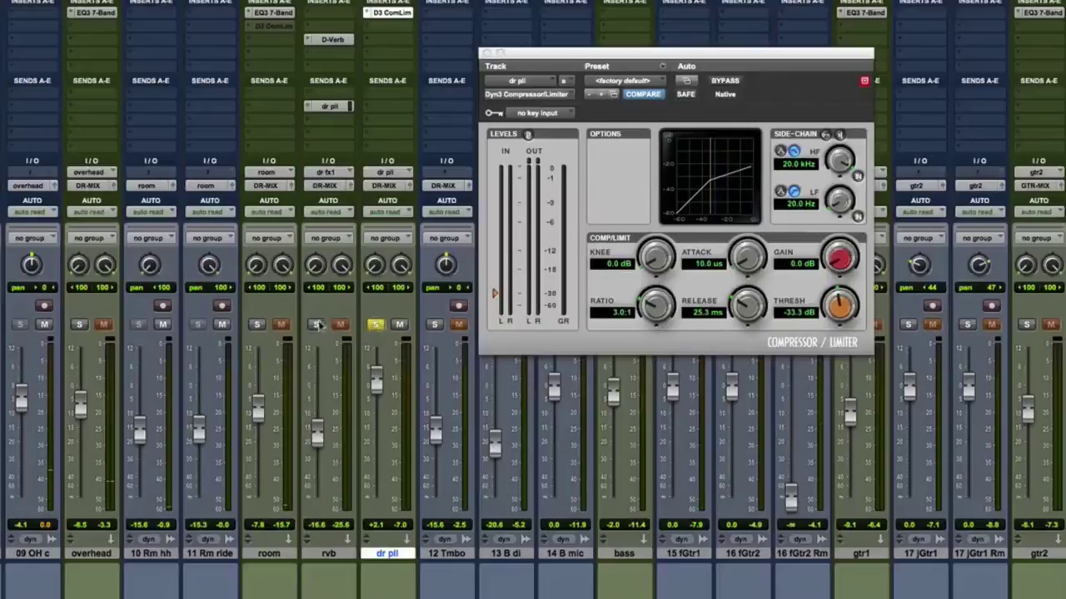
pyautogui.press('space')
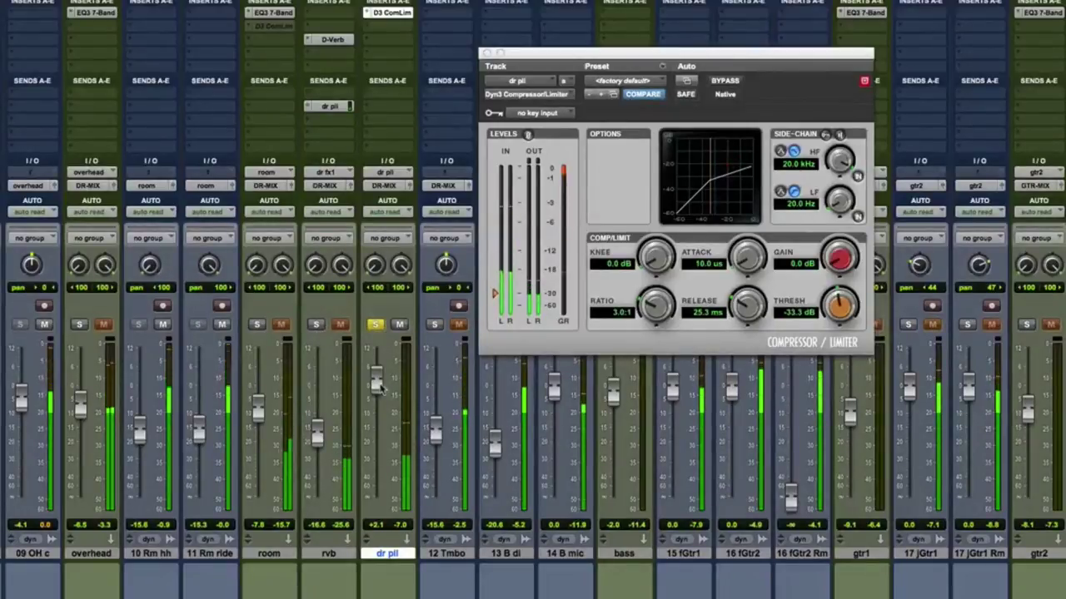
pyautogui.moveTo(376, 385); pyautogui.dragTo(380, 378)
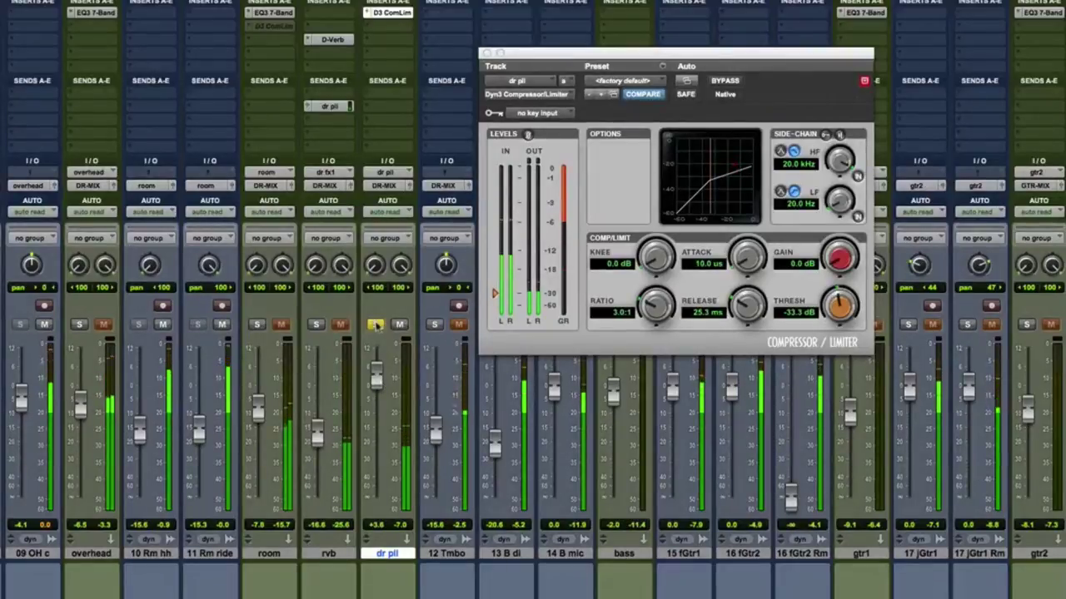
pyautogui.click(377, 324)
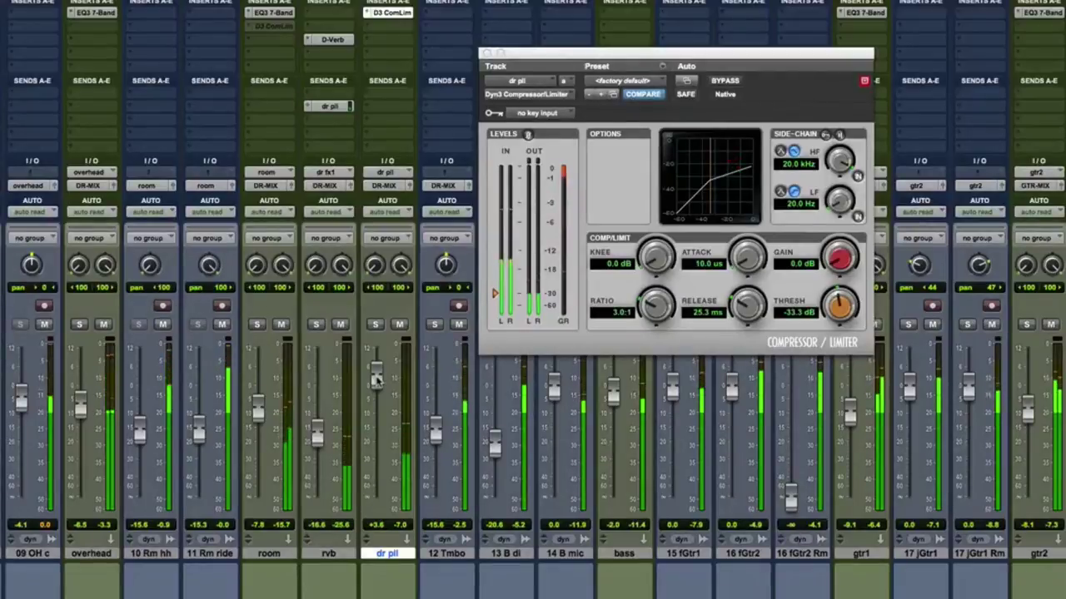
# Step: Lower the dr pll fader to -3.0 dB and move its send from rvb back to overhead
pyautogui.moveTo(376, 378); pyautogui.dragTo(378, 399)
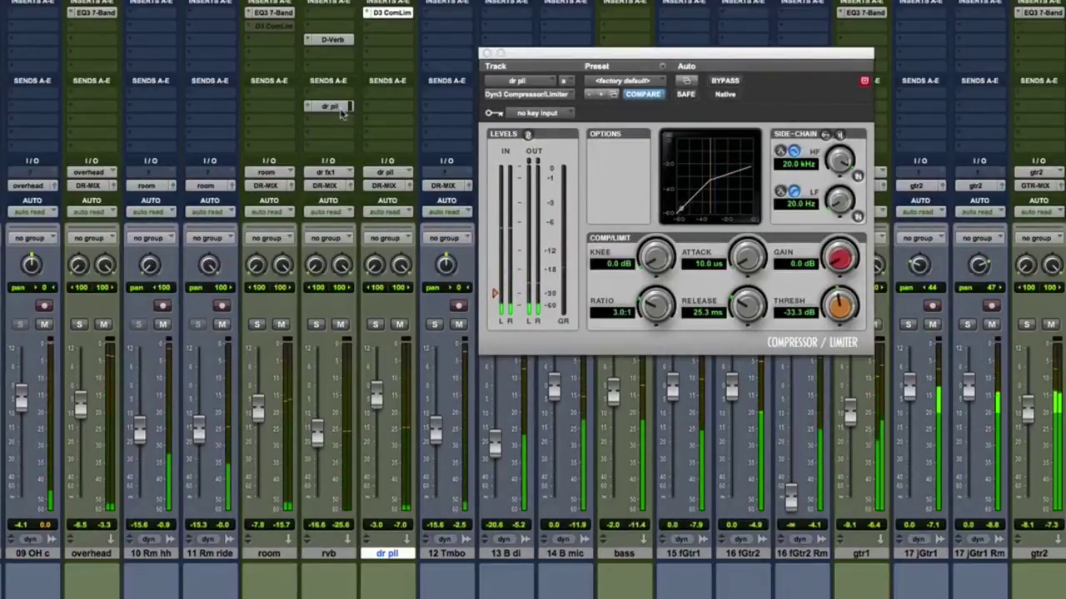
pyautogui.moveTo(341, 112); pyautogui.dragTo(75, 107)
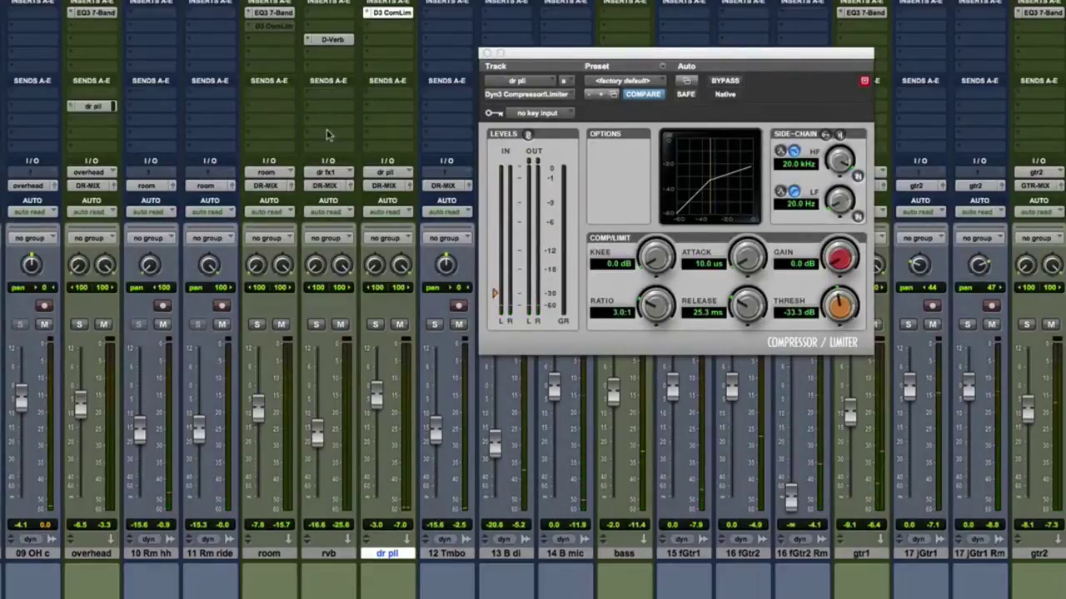